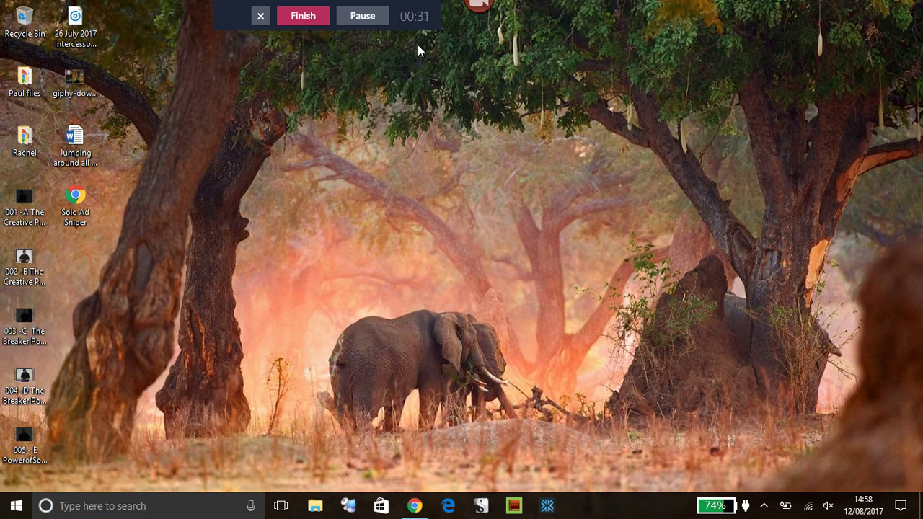
# Reveal the hidden notification-area icons so the CloudApp tray icon is visible.
pyautogui.moveTo(479, 21)
pyautogui.click(765, 506)
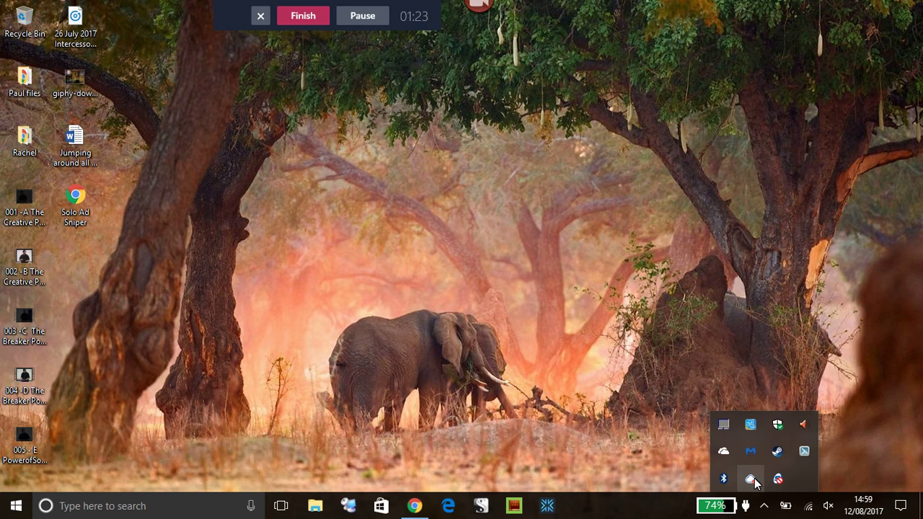
# Open CloudApp's tray menu with its upload, screenshot, recording, webcam and note options.
pyautogui.rightClick(754, 479)
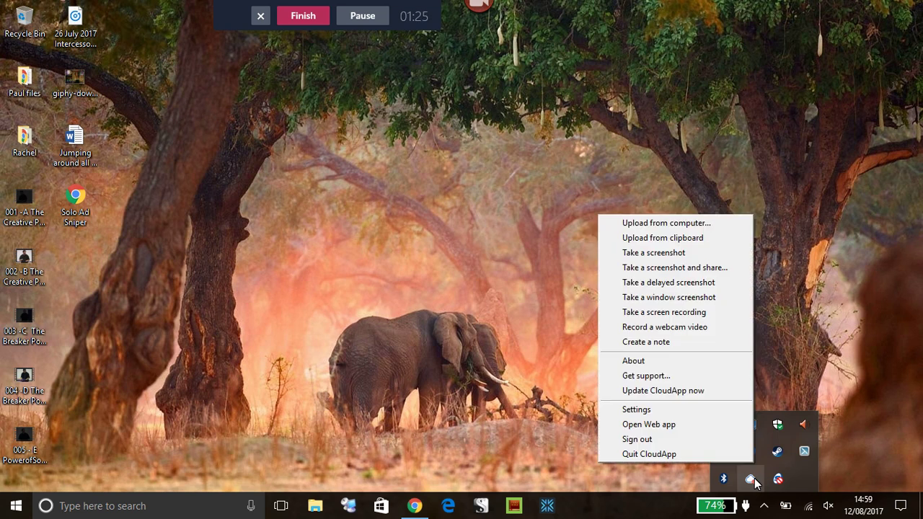
pyautogui.click(705, 226)
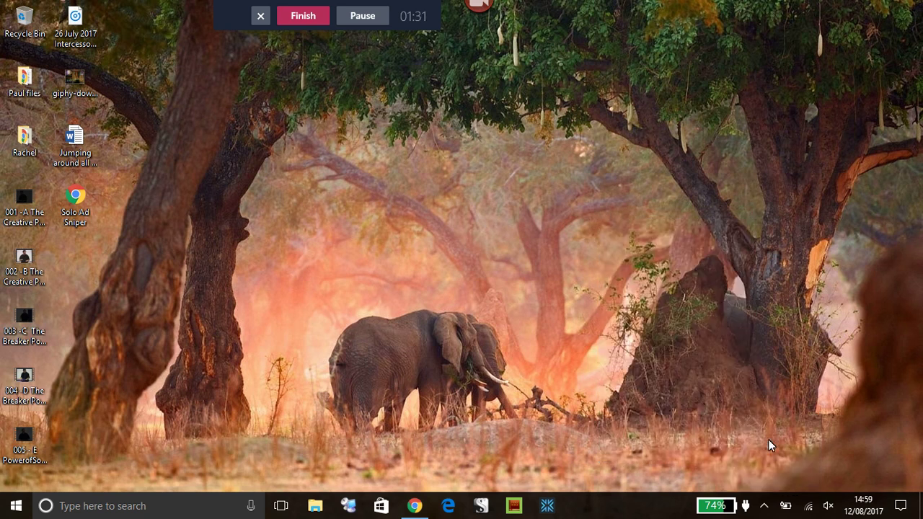
pyautogui.click(765, 505)
pyautogui.click(757, 484)
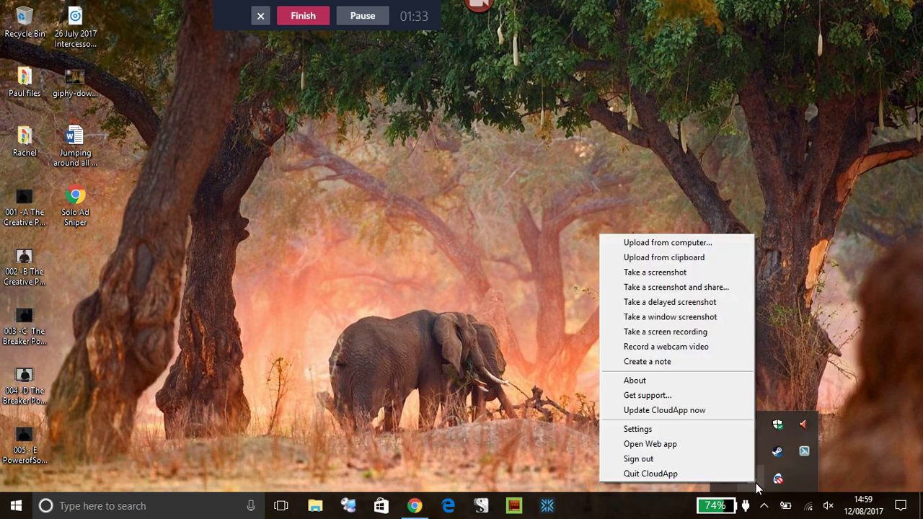
pyautogui.click(718, 338)
pyautogui.click(765, 505)
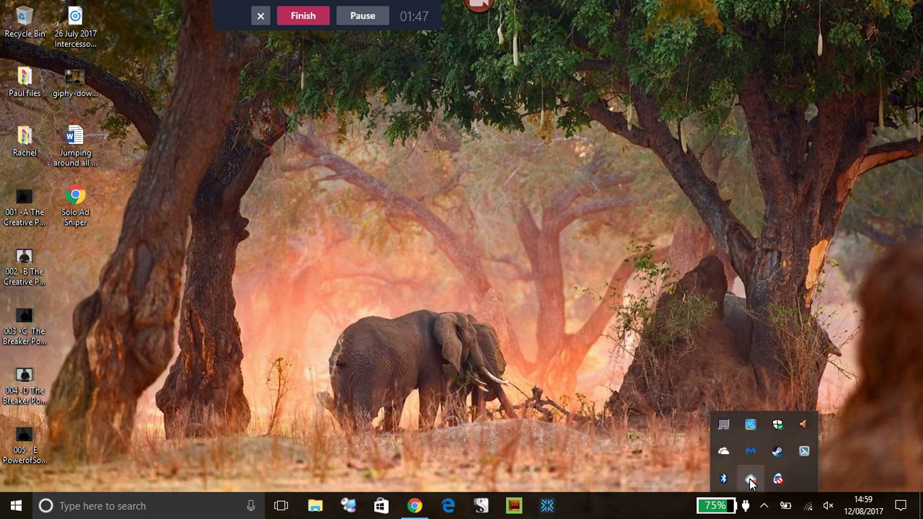
pyautogui.click(750, 480)
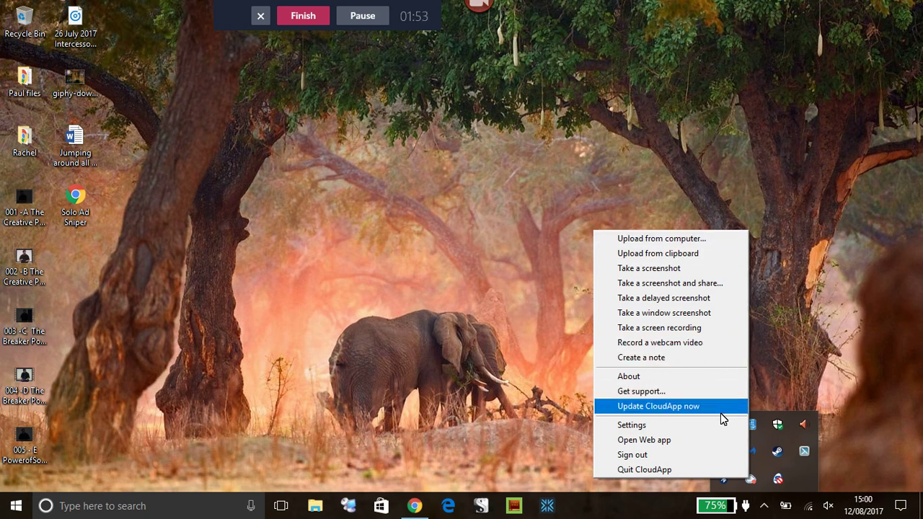
# Show CloudApp's recent uploads: a new screen recording and the two 2017-08-10 screenshots.
pyautogui.click(756, 482)
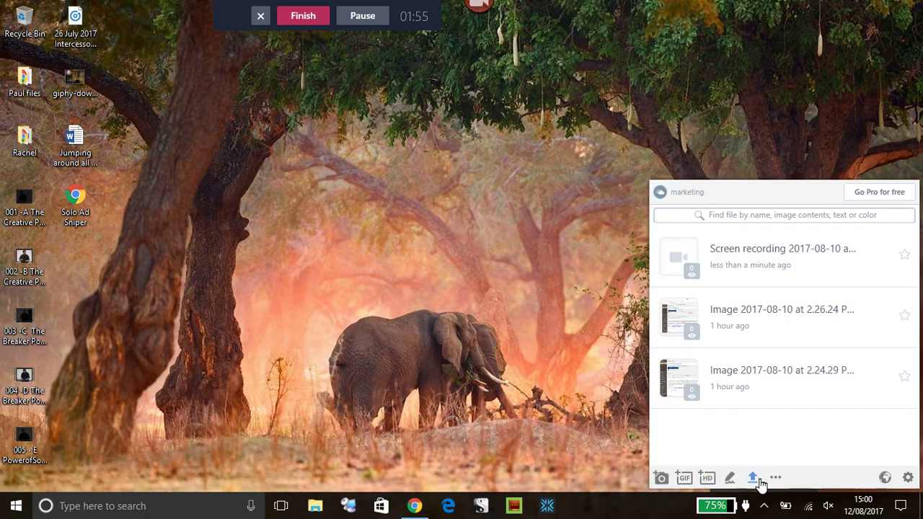
pyautogui.moveTo(814, 390)
pyautogui.moveTo(745, 316)
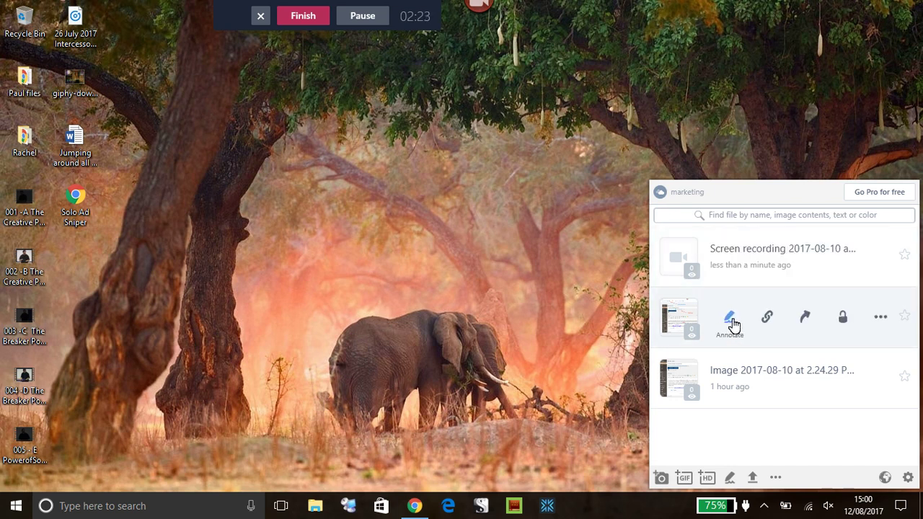
# Open the newer screenshot in the annotation editor, then maximize and restore its window.
pyautogui.click(730, 322)
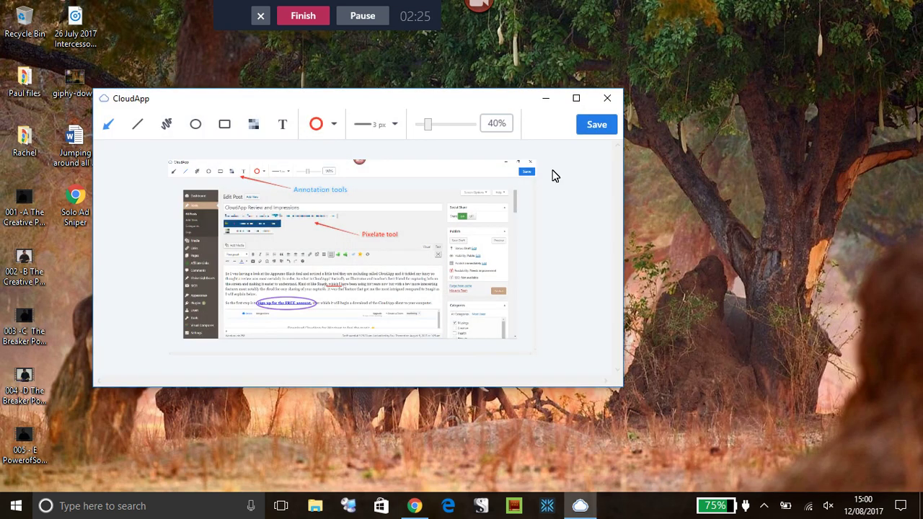
pyautogui.click(575, 99)
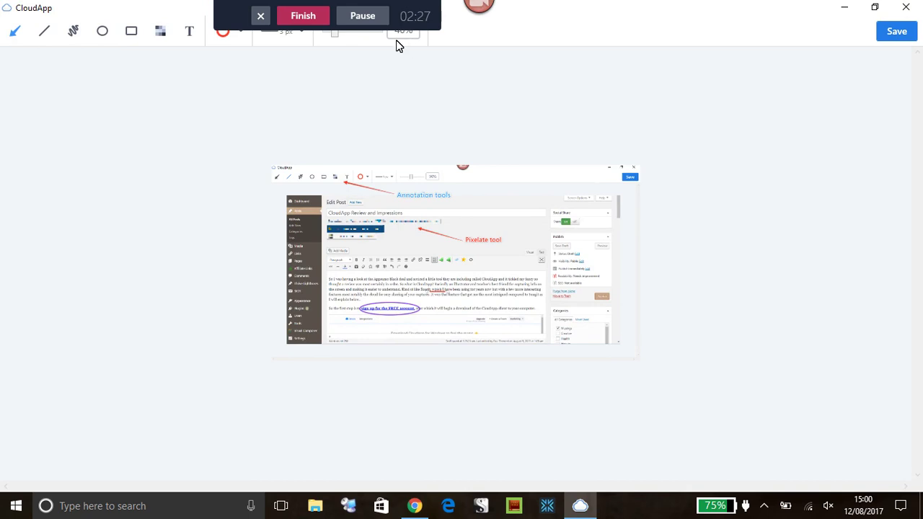
pyautogui.click(874, 7)
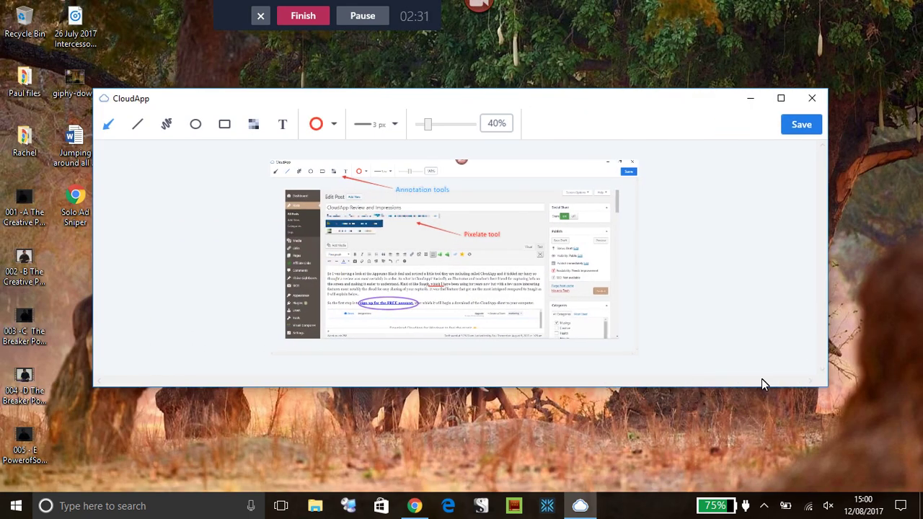
# Stretch the editor window taller at both edges and zoom the preview to 67%.
pyautogui.moveTo(760, 385); pyautogui.dragTo(761, 481)
pyautogui.moveTo(734, 90); pyautogui.dragTo(734, 38)
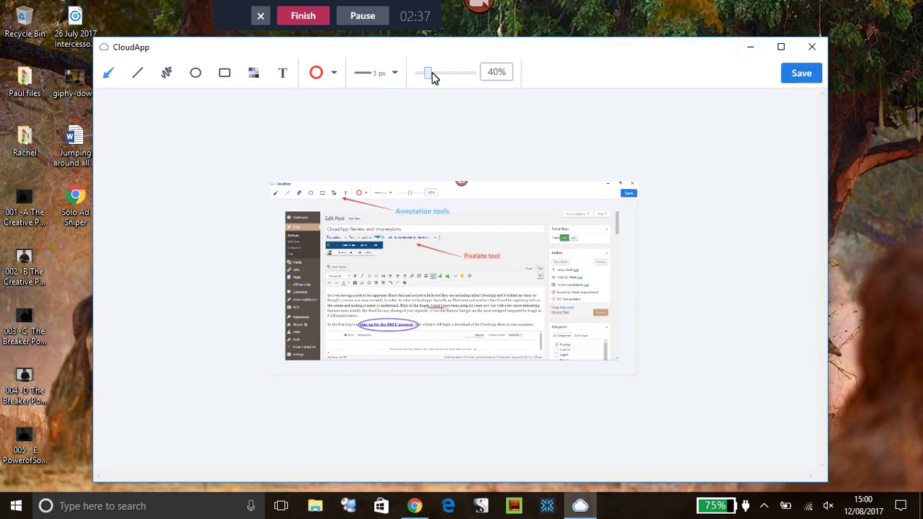
pyautogui.moveTo(428, 76); pyautogui.dragTo(438, 78)
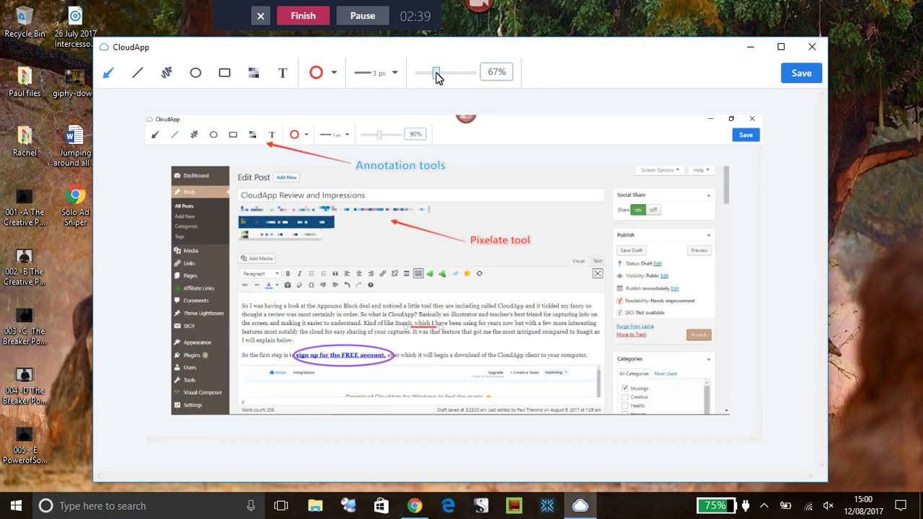
# Underline 'captures' in red, then draw a purple freehand squiggle across the article text.
pyautogui.click(137, 75)
pyautogui.moveTo(388, 335); pyautogui.dragTo(402, 336)
pyautogui.click(335, 73)
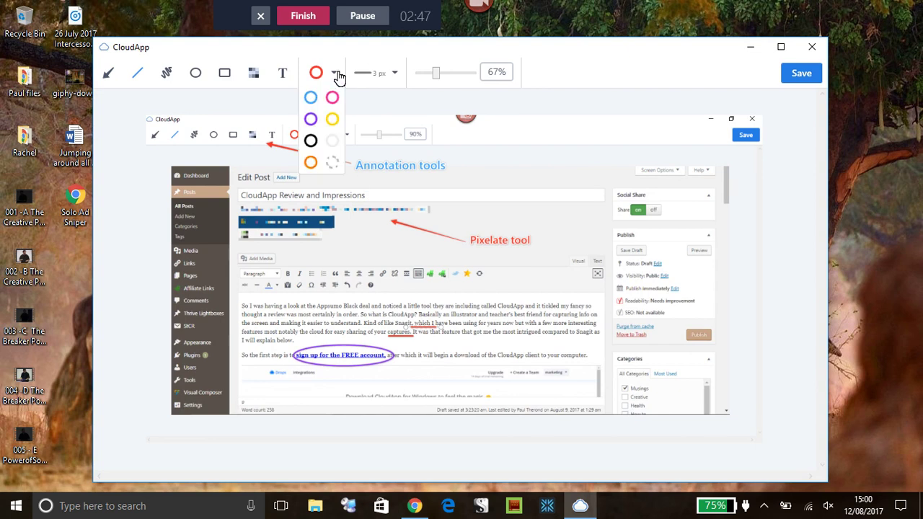
pyautogui.click(313, 147)
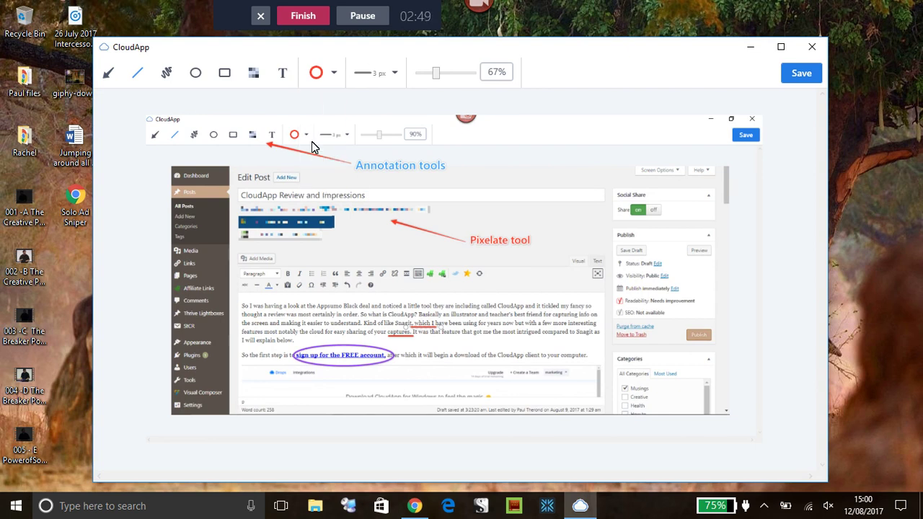
pyautogui.click(166, 75)
pyautogui.moveTo(469, 309)
pyautogui.mouseDown()
pyautogui.moveTo(552, 270)
pyautogui.moveTo(570, 320)
pyautogui.mouseUp()
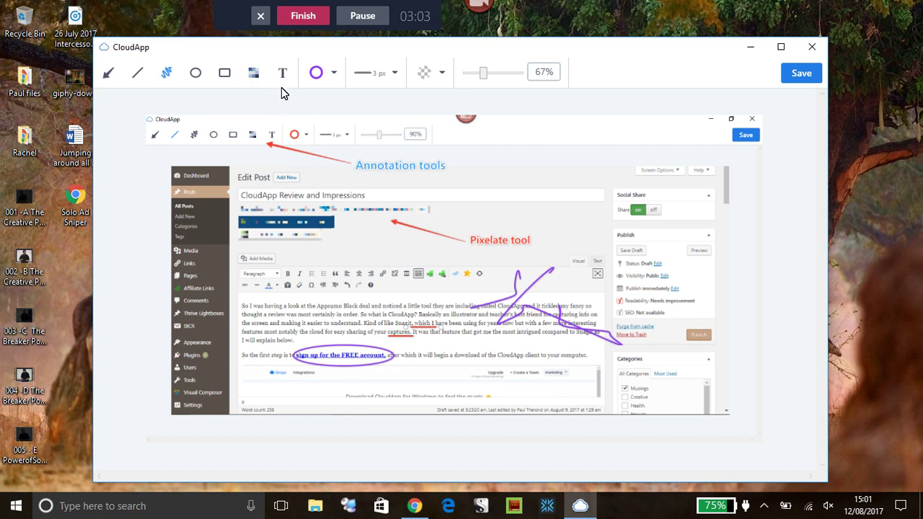
# Pixelate a patch of the formatting bar and draw a 12 px purple arrow pointing at it.
pyautogui.click(257, 77)
pyautogui.moveTo(304, 279); pyautogui.dragTo(430, 313)
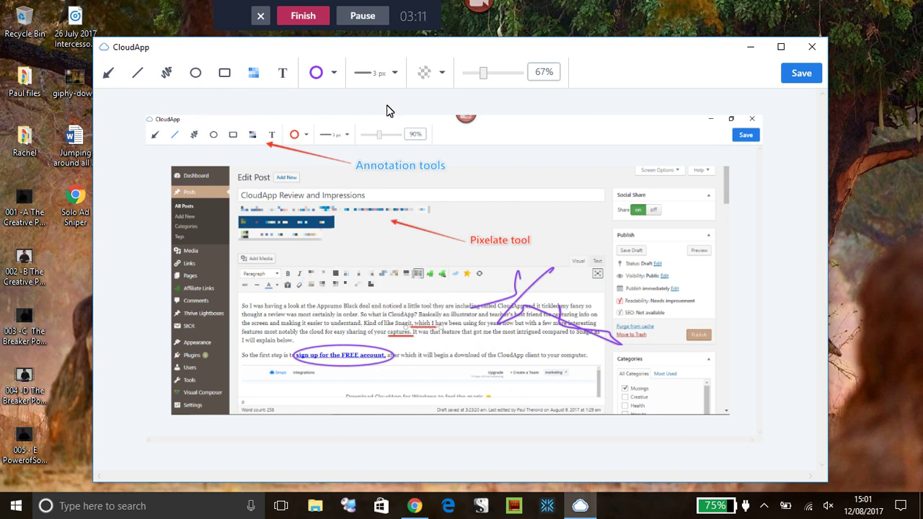
pyautogui.click(394, 75)
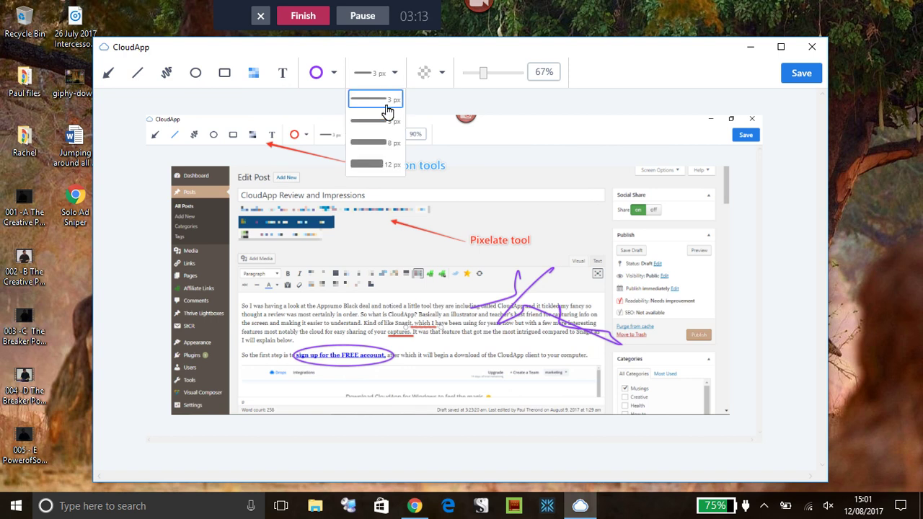
pyautogui.click(374, 163)
pyautogui.click(108, 73)
pyautogui.moveTo(370, 269); pyautogui.dragTo(368, 224)
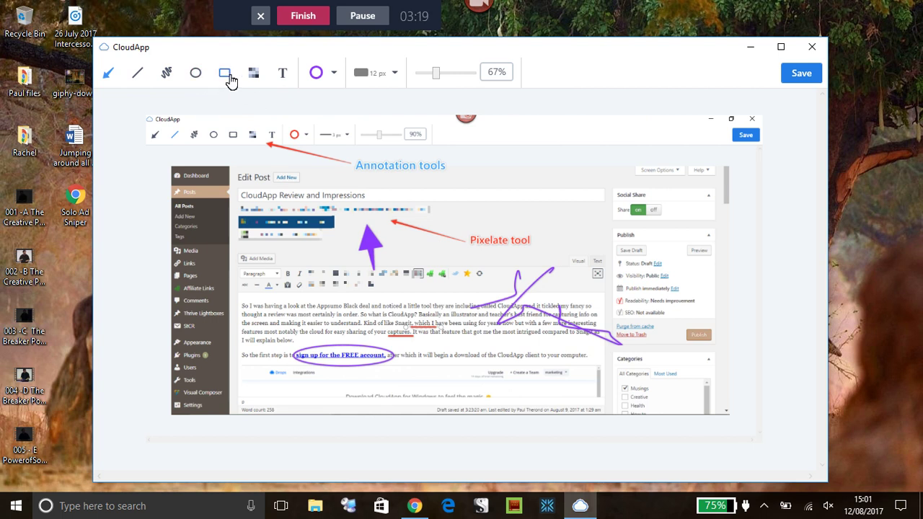
# Add a 'text here' label right of the arrow and make it pink.
pyautogui.click(283, 75)
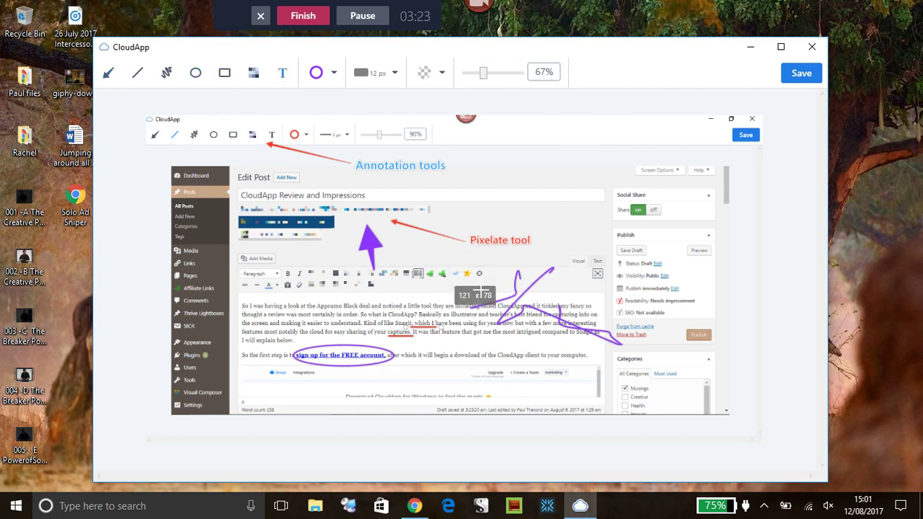
pyautogui.moveTo(390, 242); pyautogui.dragTo(563, 288)
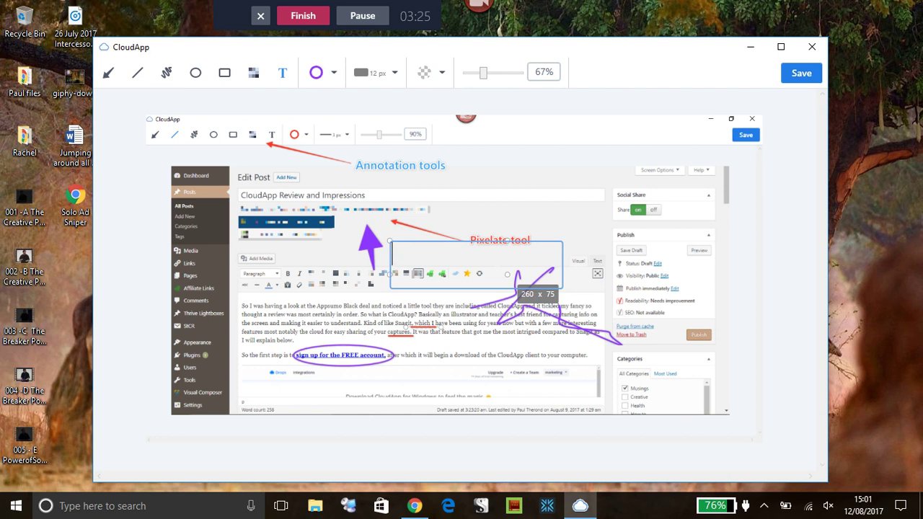
pyautogui.write('text here')
pyautogui.click(534, 220)
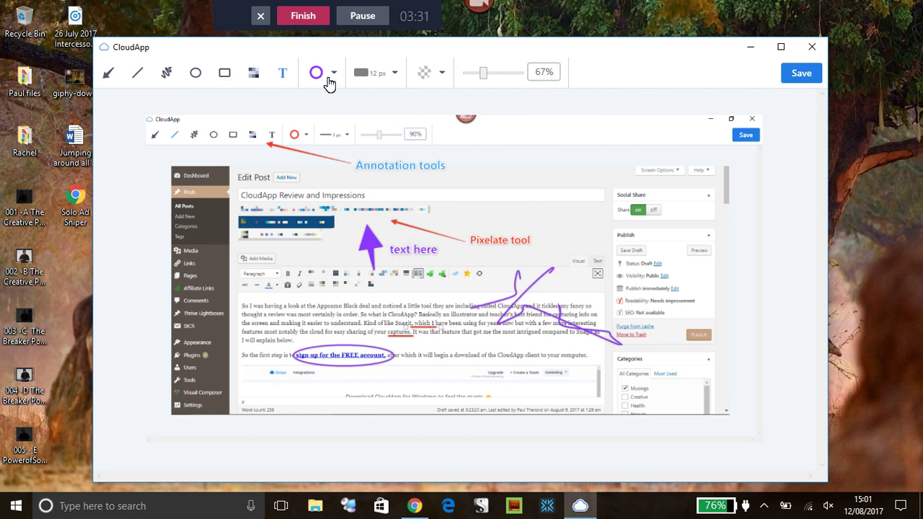
pyautogui.click(405, 253)
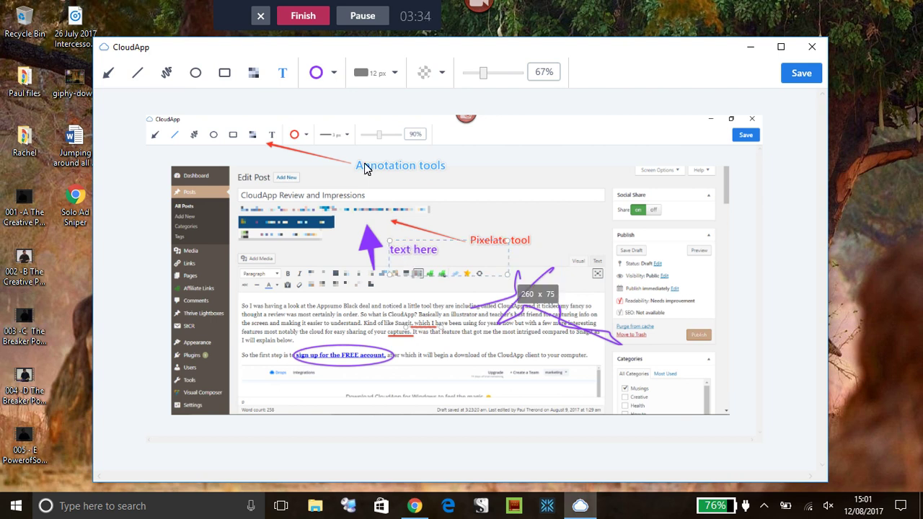
pyautogui.click(325, 75)
pyautogui.click(333, 122)
pyautogui.click(493, 220)
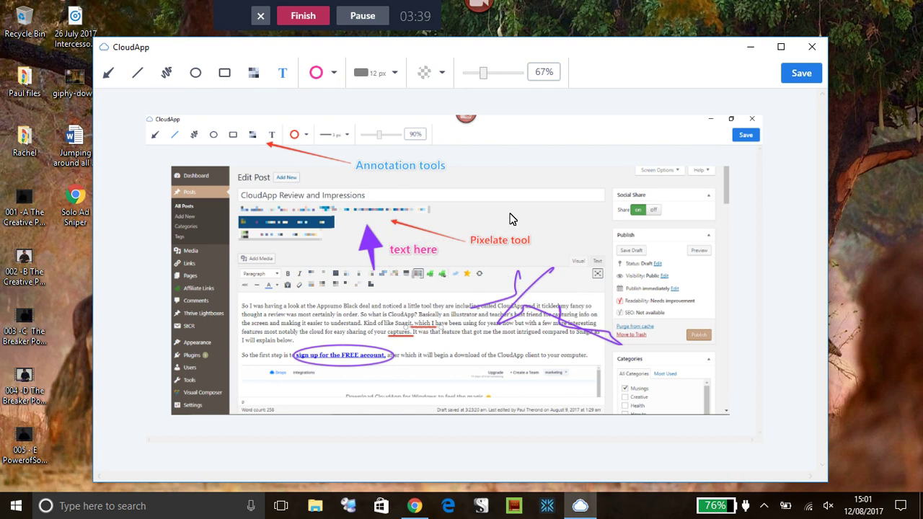
# Close the annotation editor, answering No to discard the unsaved annotations.
pyautogui.click(812, 47)
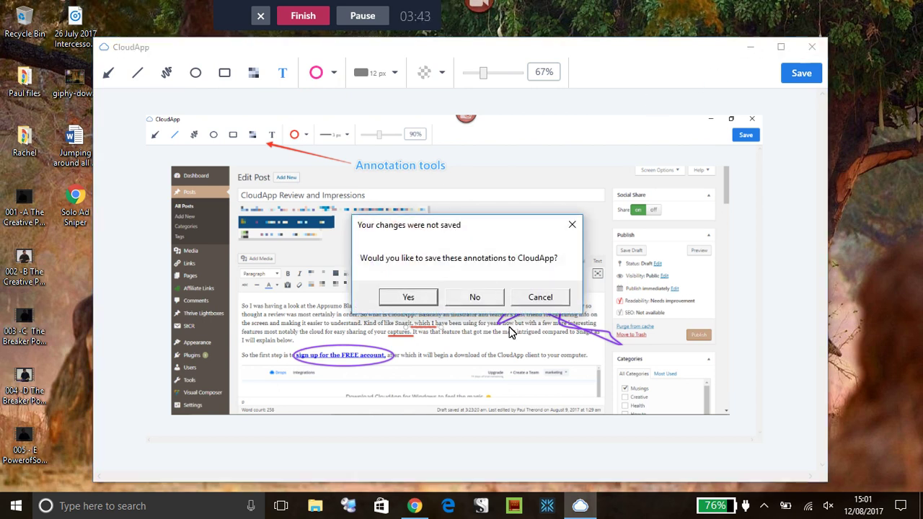
pyautogui.click(474, 297)
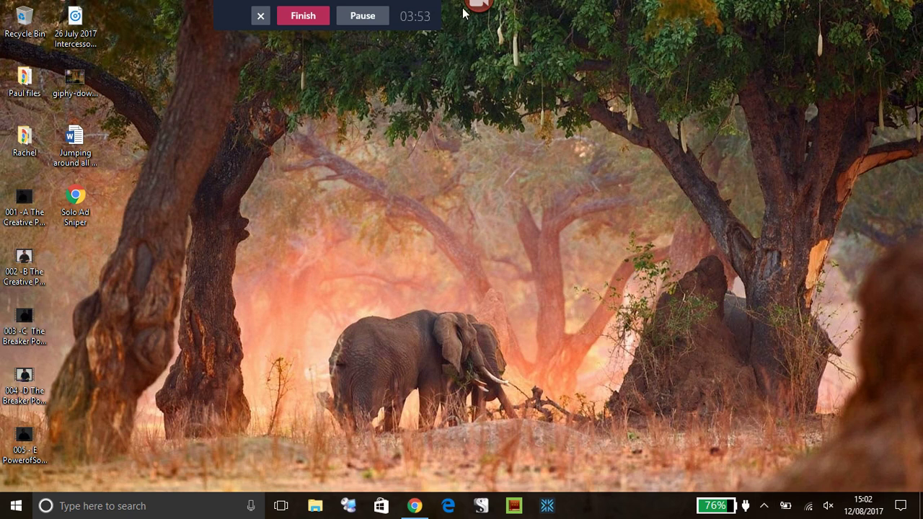
# Reveal the hidden tray icons again so the CloudApp icon shows.
pyautogui.moveTo(482, 14)
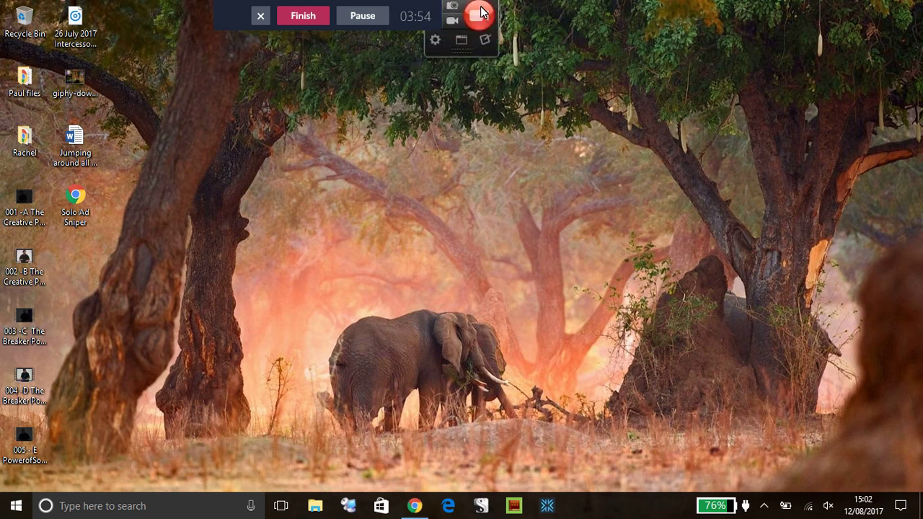
pyautogui.click(763, 505)
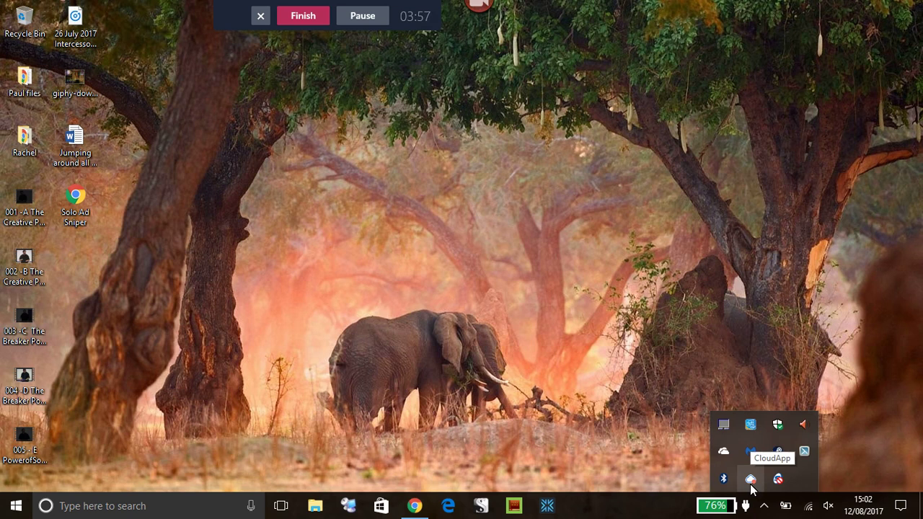